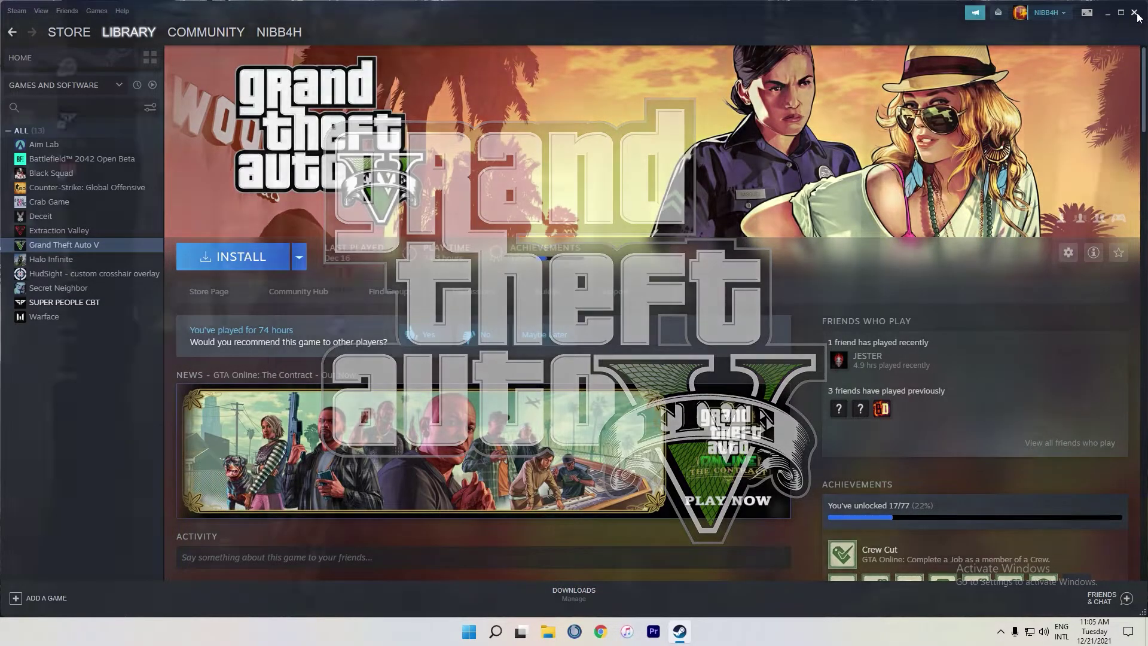
# Close the Steam window to get back to the Windows desktop.
pyautogui.click(1135, 13)
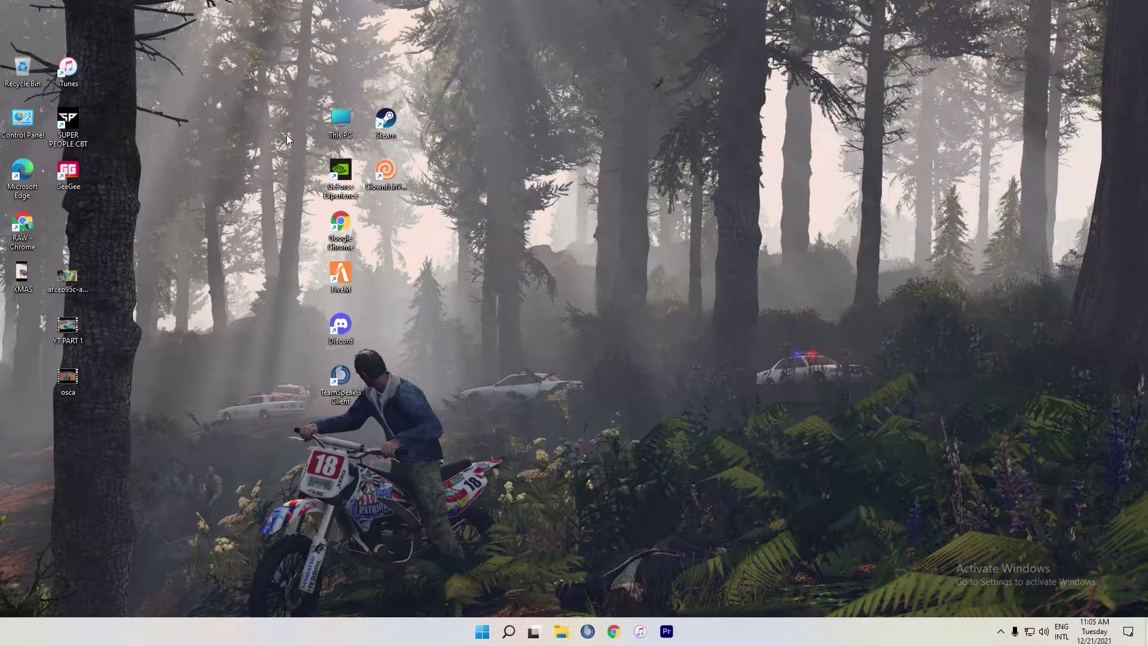
pyautogui.rightClick(345, 286)
pyautogui.click(400, 295)
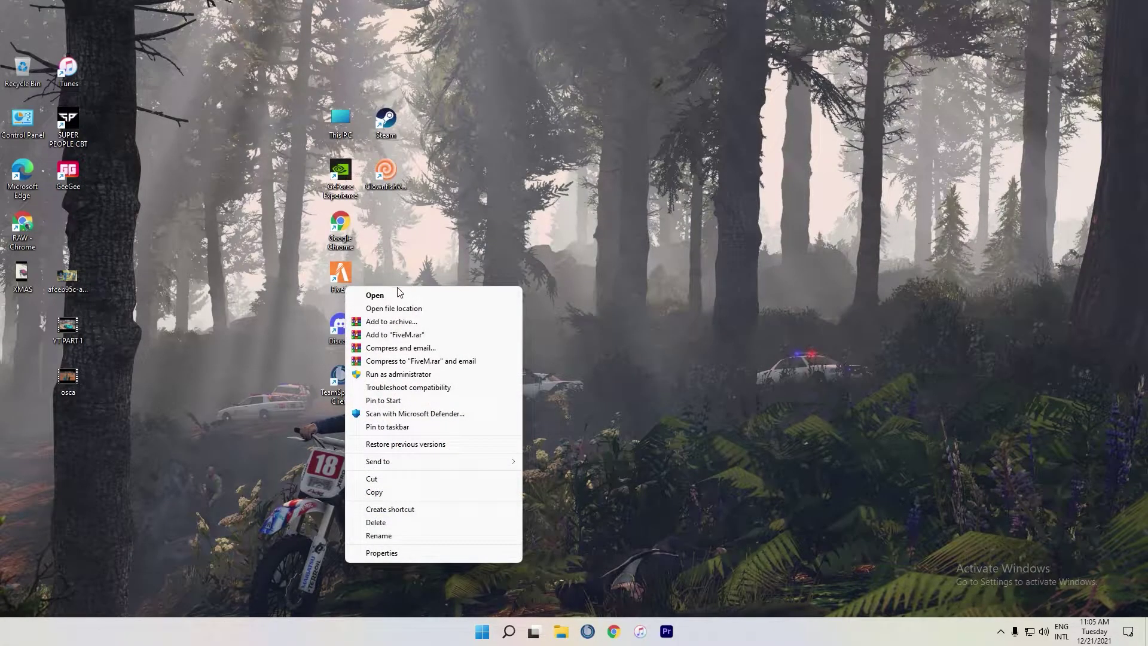
pyautogui.click(607, 639)
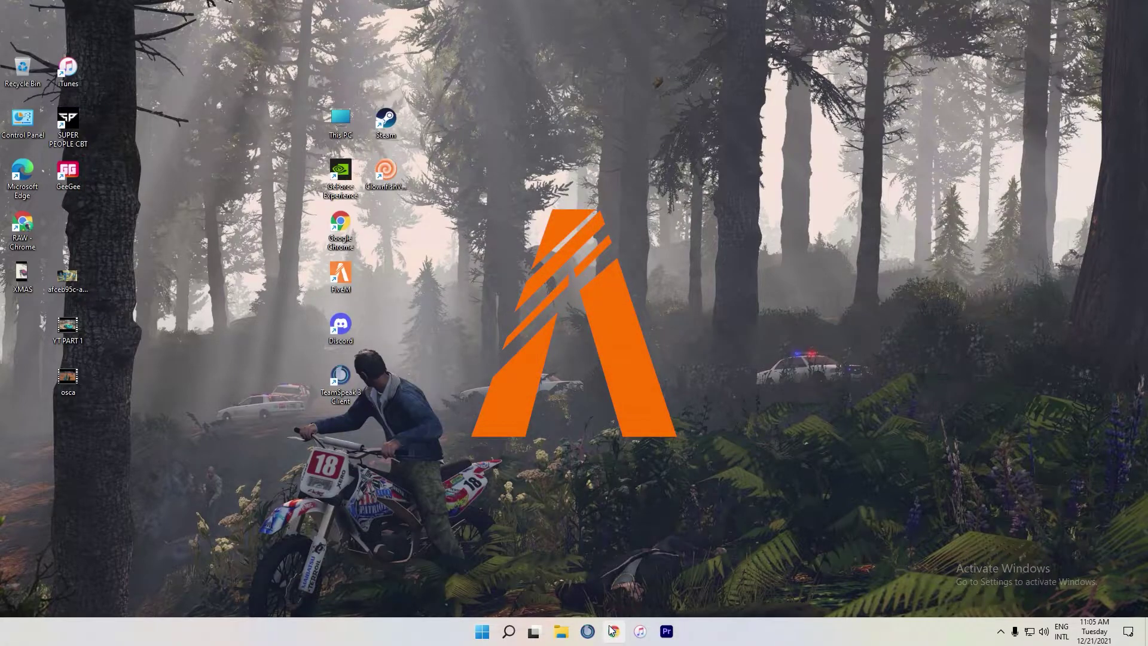
pyautogui.click(839, 79)
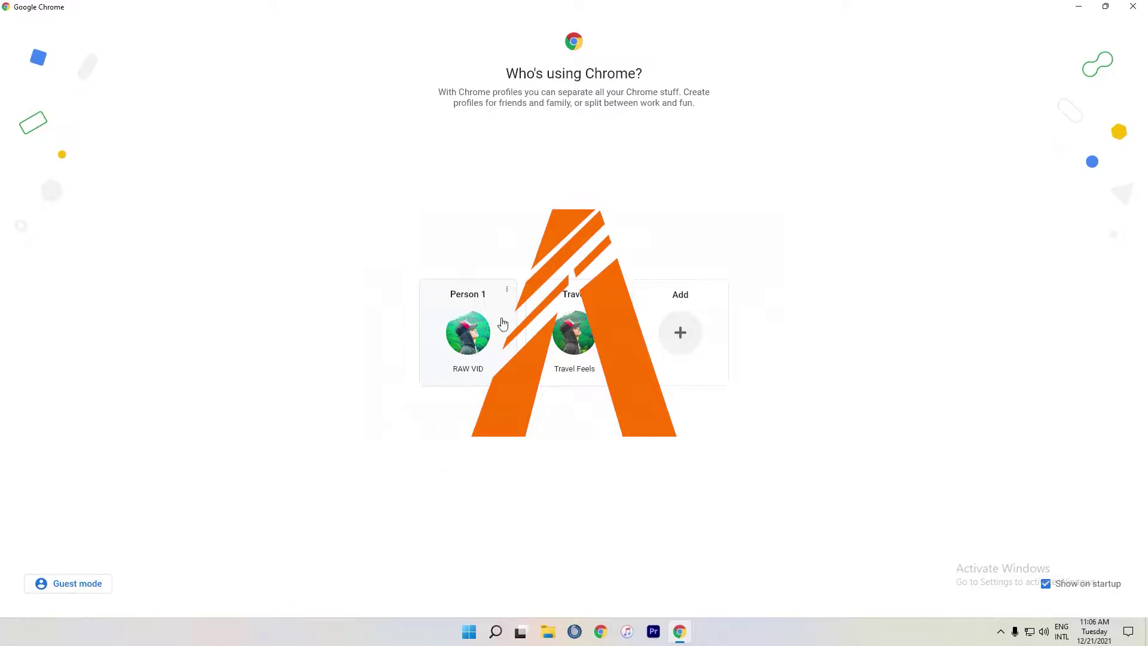
# Pick the first Chrome profile, download the FiveM installer from fivem.net, and minimize Chrome.
pyautogui.click(467, 336)
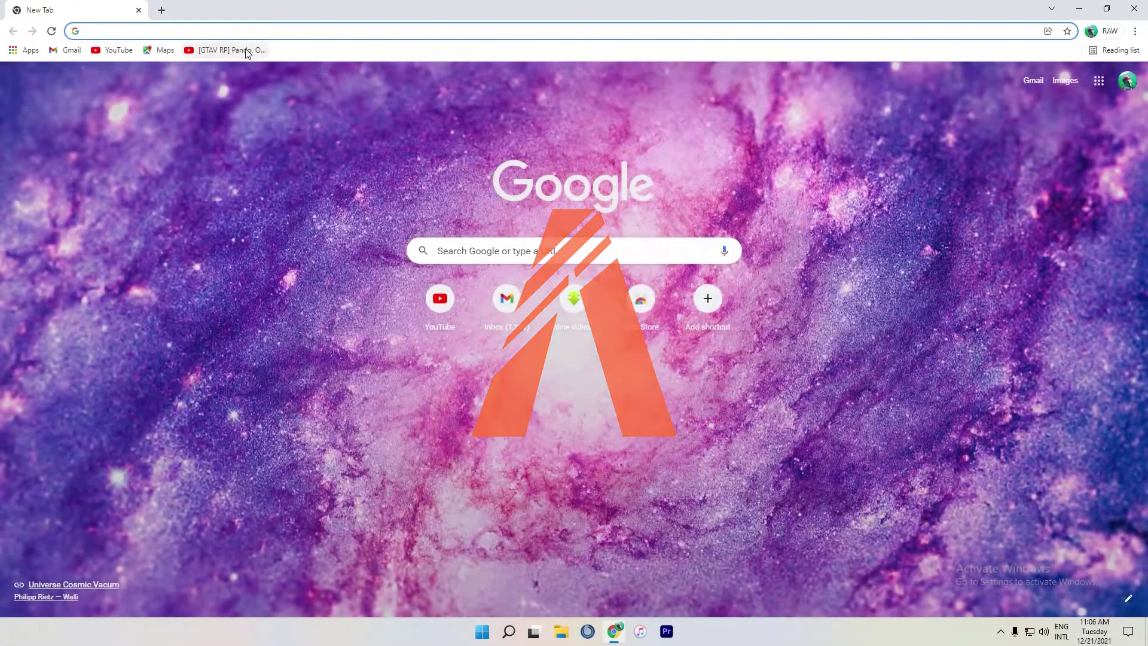
pyautogui.click(231, 31)
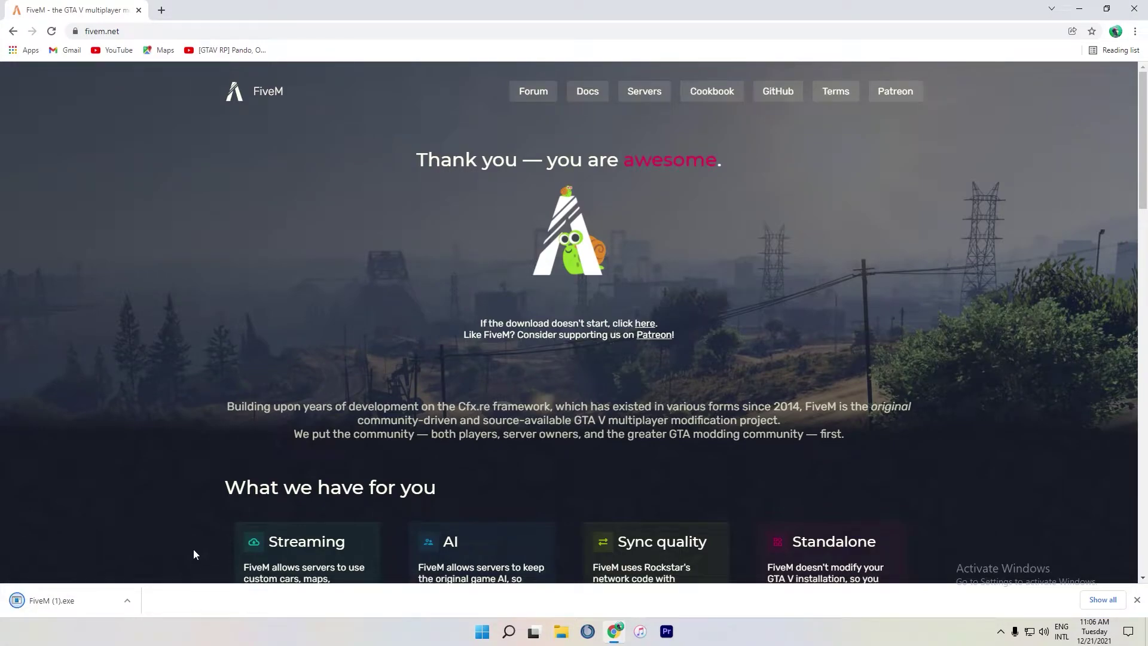
pyautogui.click(1080, 9)
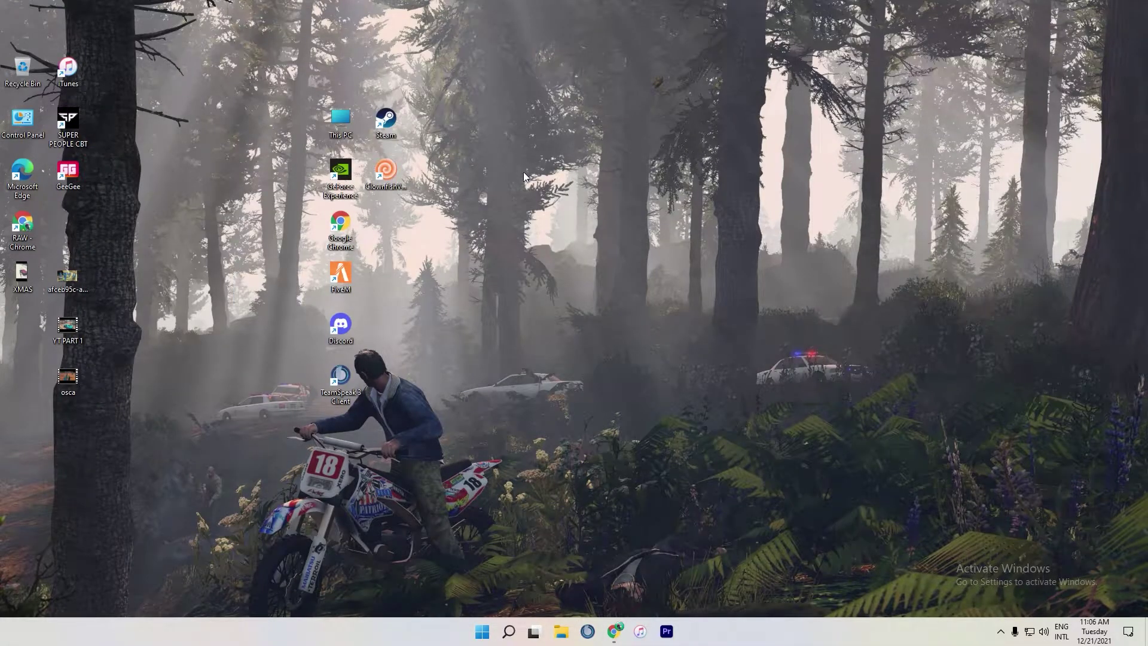
# Open FiveM from its desktop shortcut and let its main menu load.
pyautogui.rightClick(345, 278)
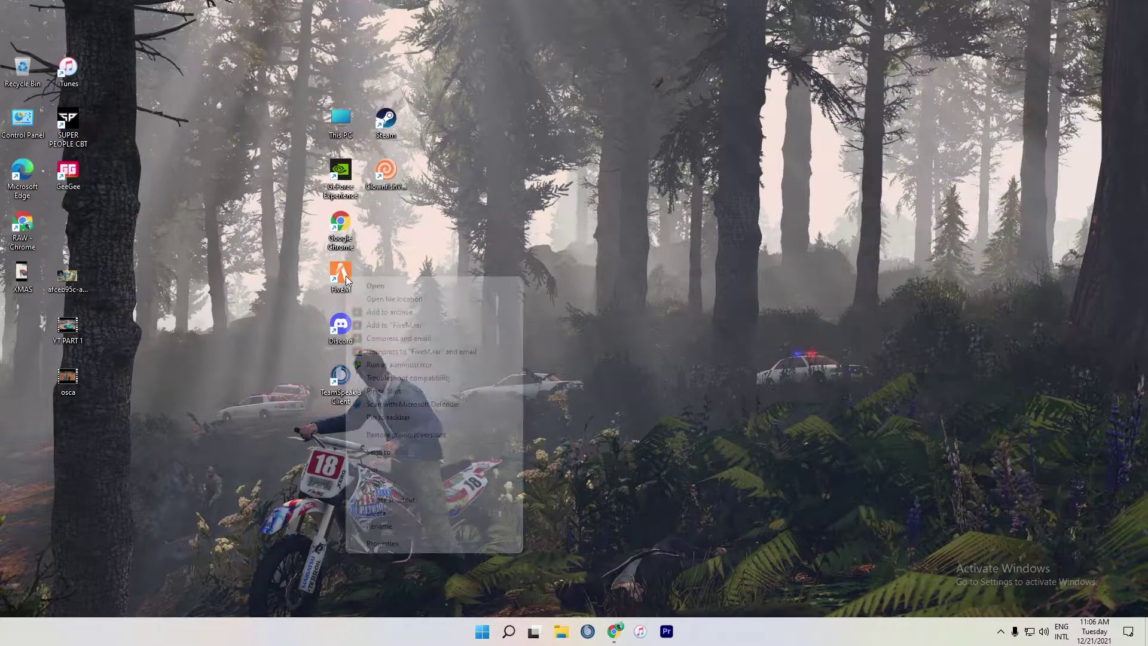
pyautogui.click(442, 285)
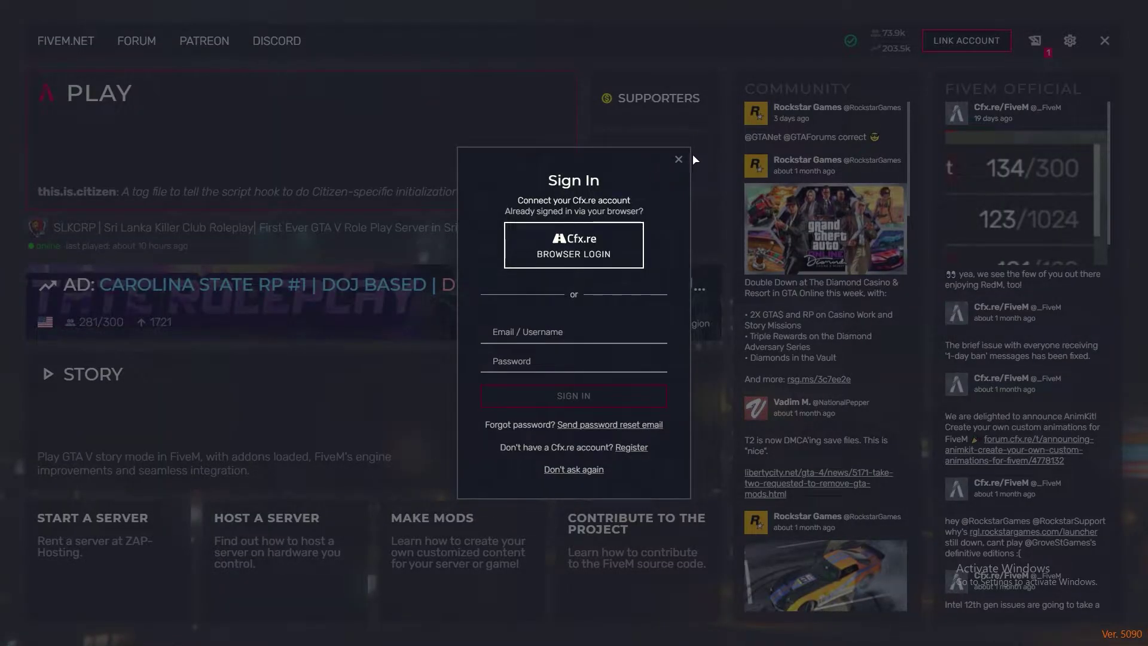
# Dismiss the Cfx.re sign-in prompt and cancel the Exit to Desktop confirmation.
pyautogui.click(678, 159)
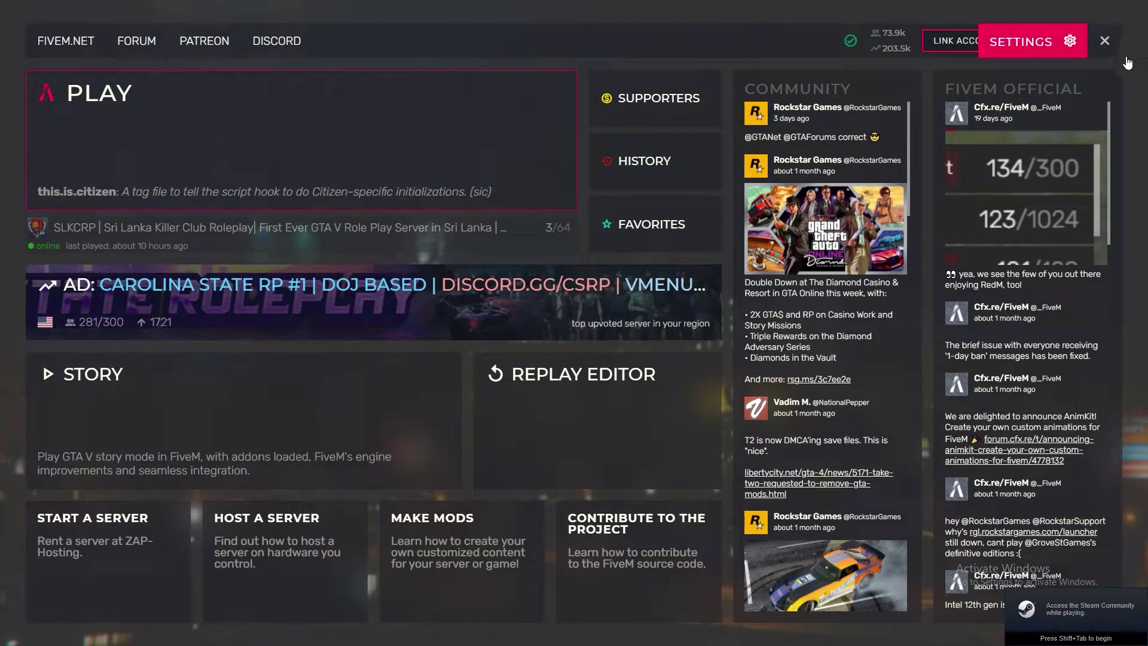
pyautogui.click(1105, 41)
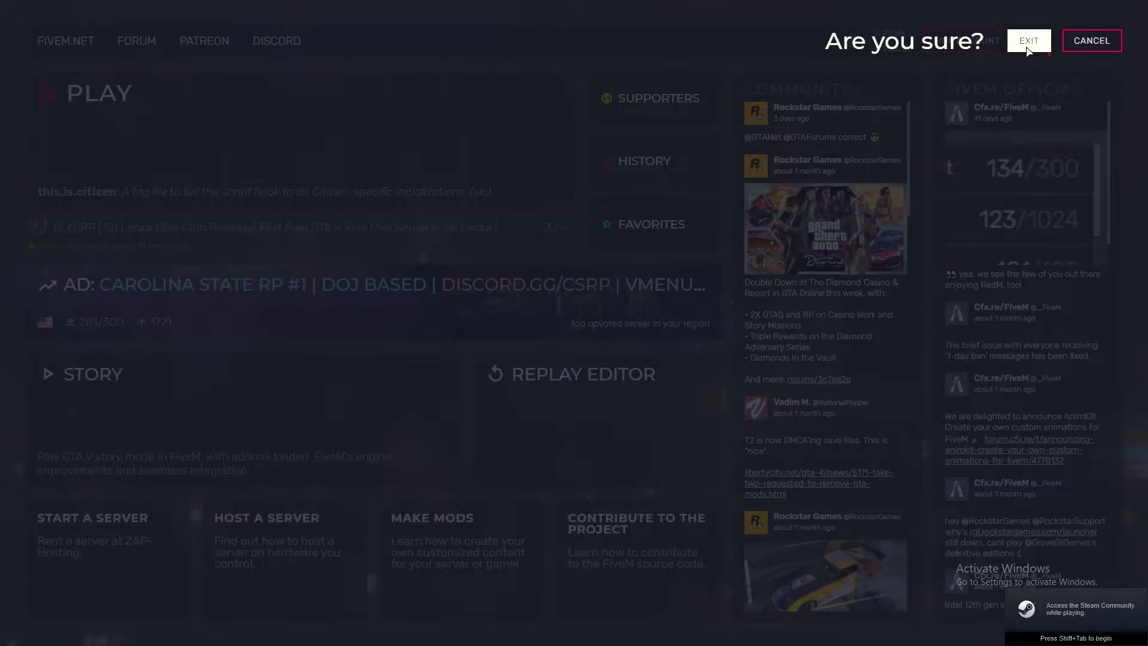
pyautogui.click(1027, 47)
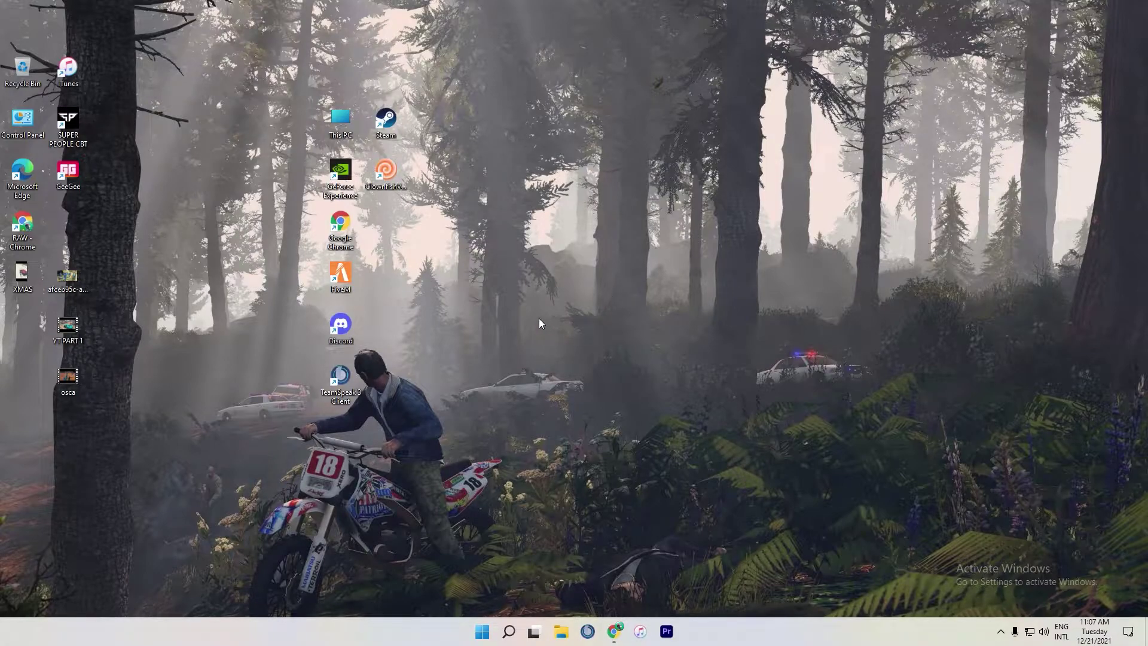
# Check TeamSpeak 3's Plugins menu for TokoVoip with Radio FX, then minimize TeamSpeak.
pyautogui.click(589, 632)
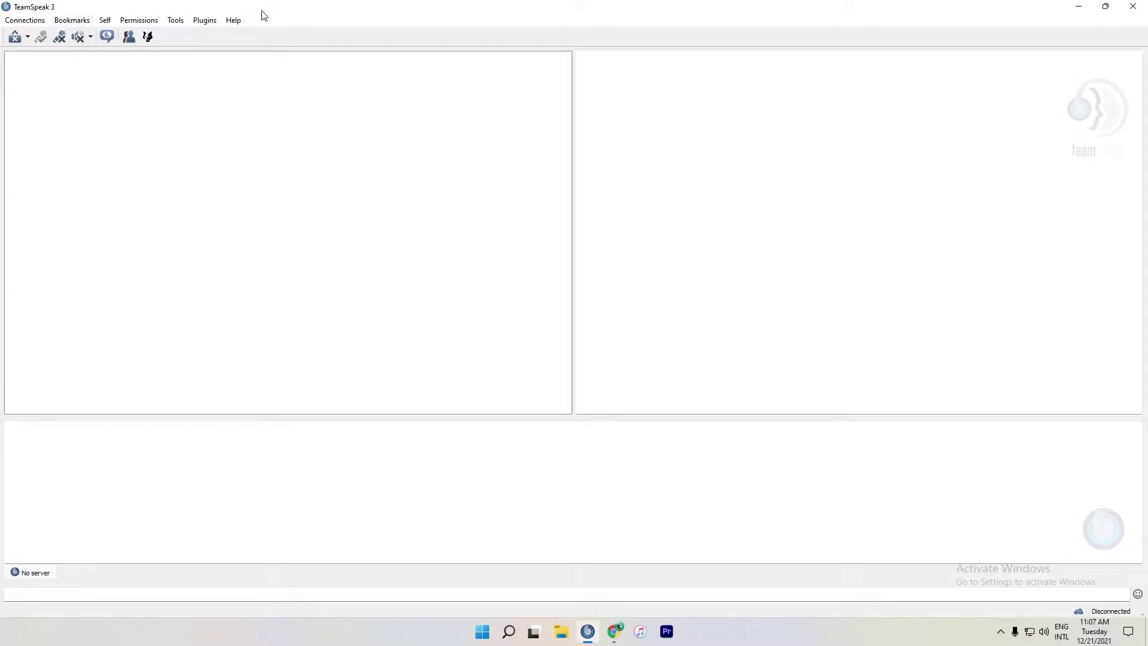
pyautogui.click(207, 23)
pyautogui.moveTo(217, 35)
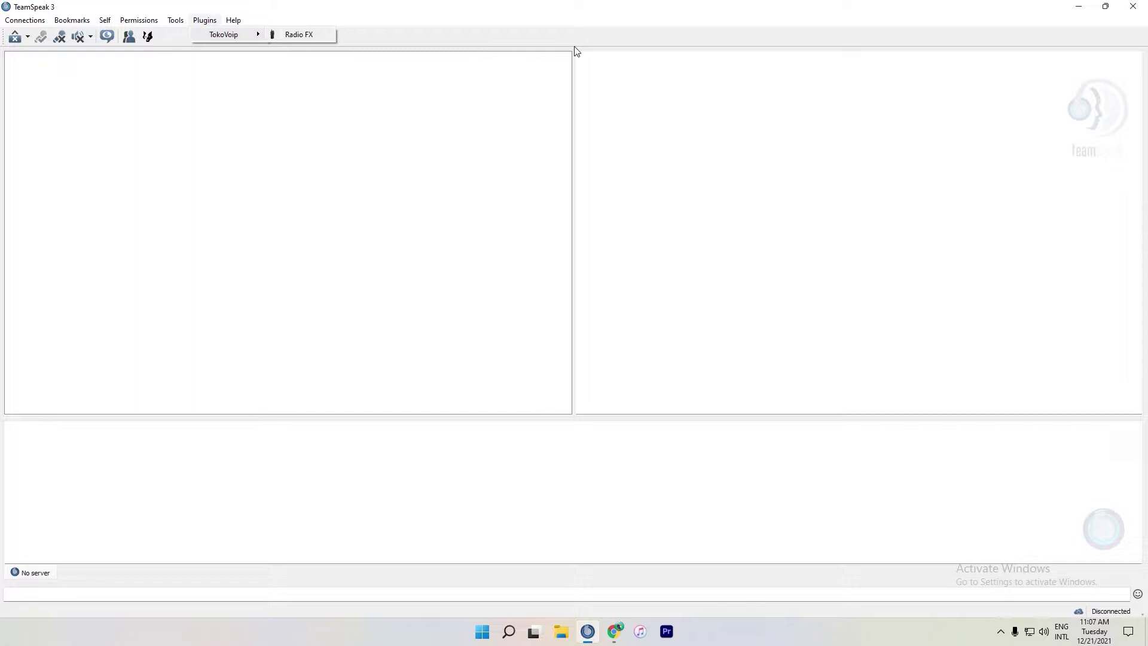
pyautogui.click(353, 24)
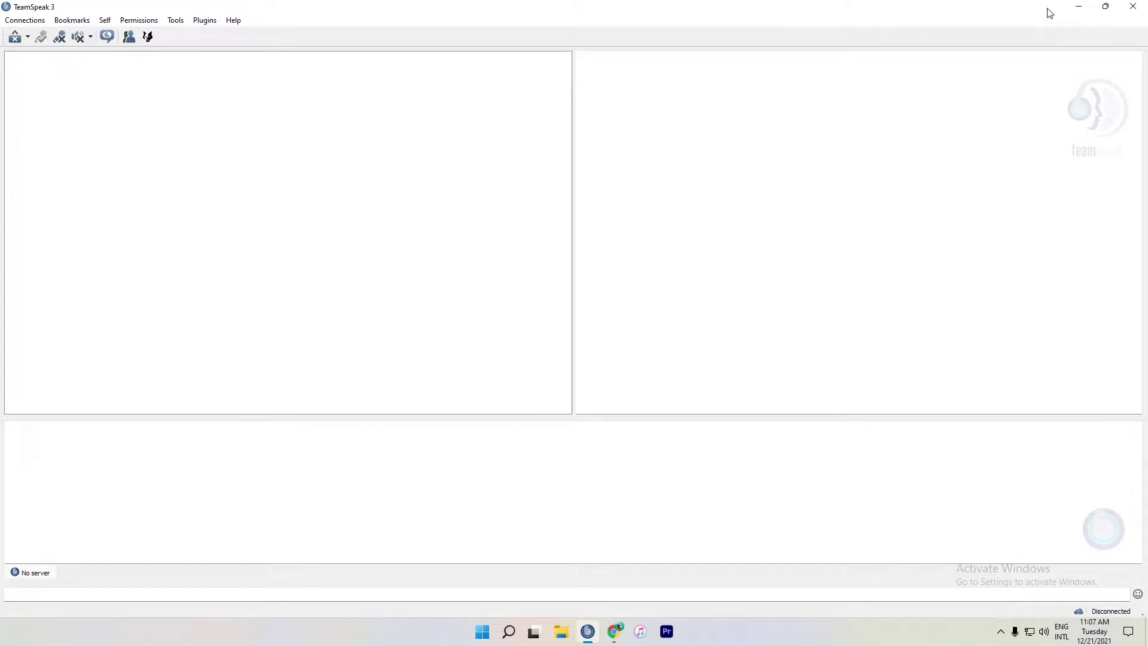
pyautogui.click(1079, 7)
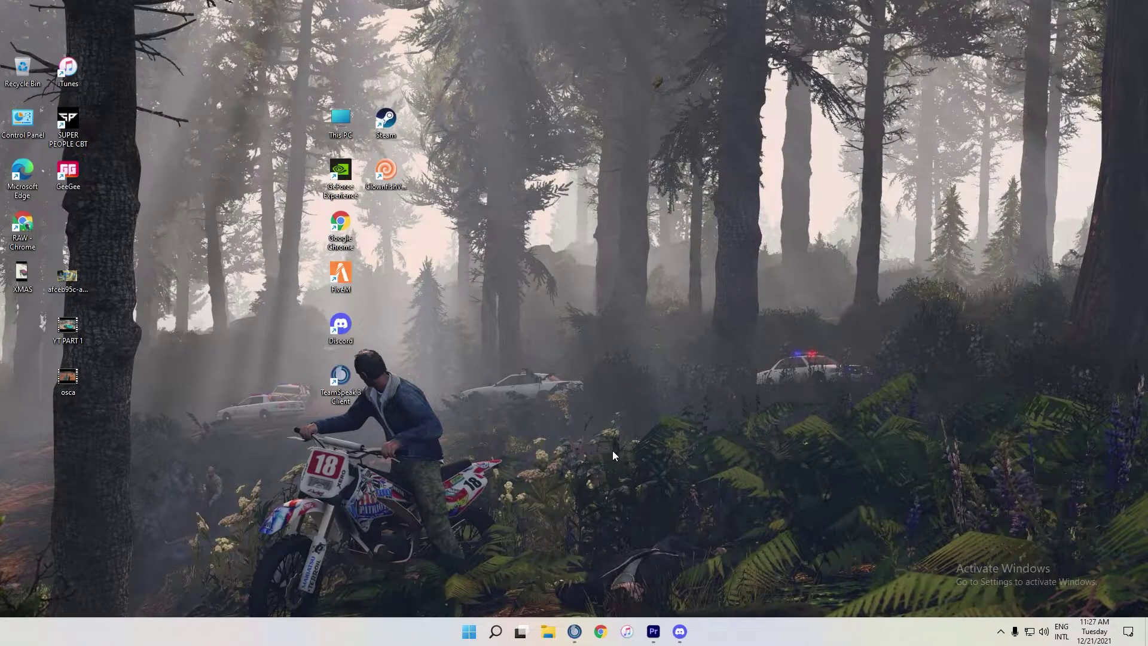
# Open the TokoVOIP GitHub release link from Discord's information-rules channel.
pyautogui.click(575, 632)
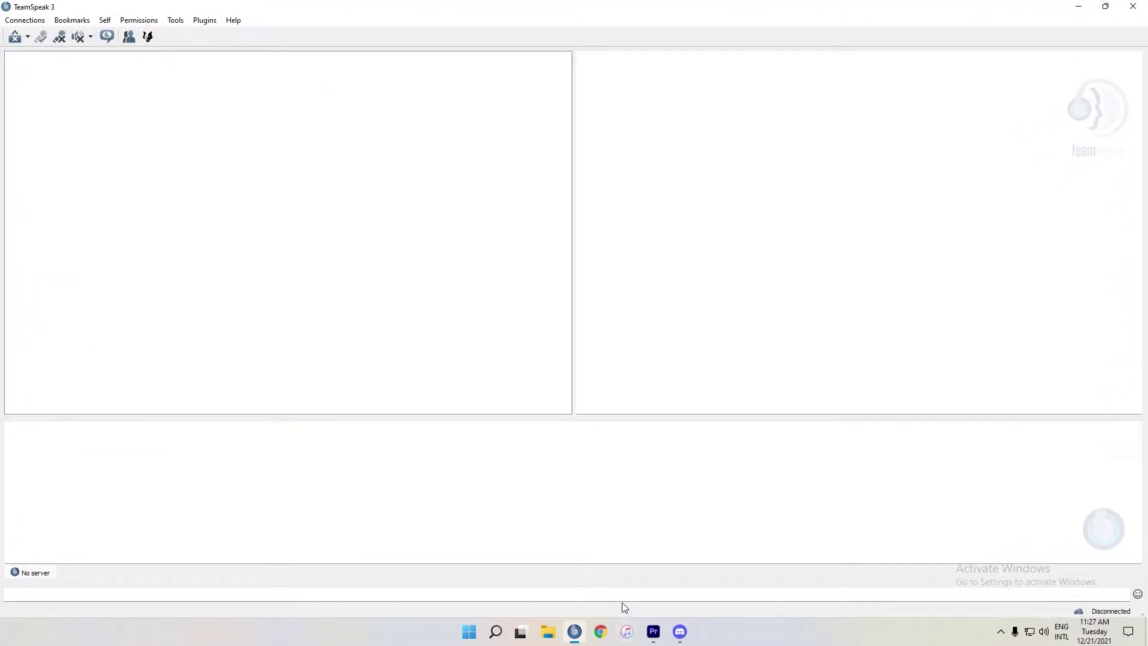
pyautogui.click(680, 632)
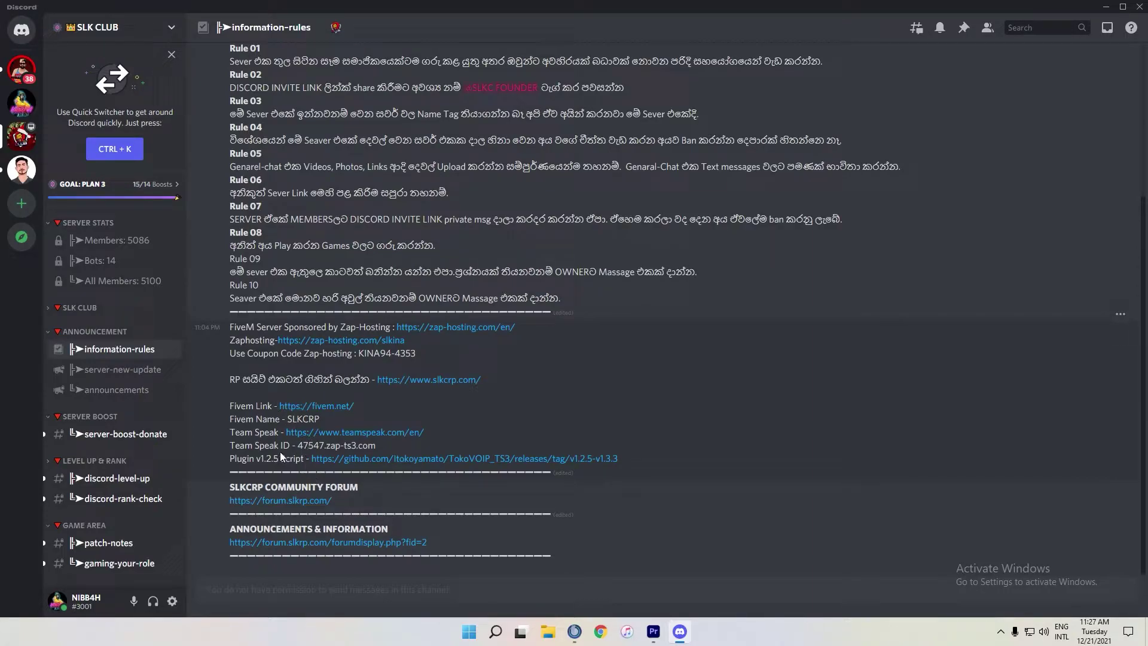
pyautogui.click(334, 460)
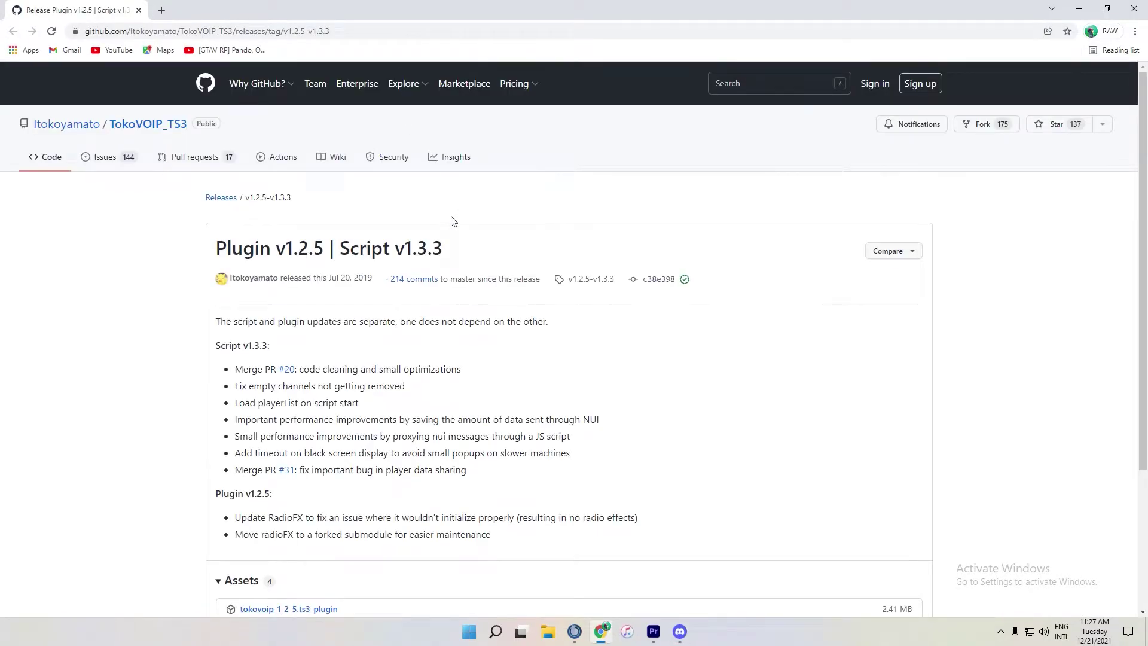
# Download tokovoip_1_2_5.ts3_plugin from GitHub and open it from Chrome's download bar.
pyautogui.scroll(-3, 453, 224)
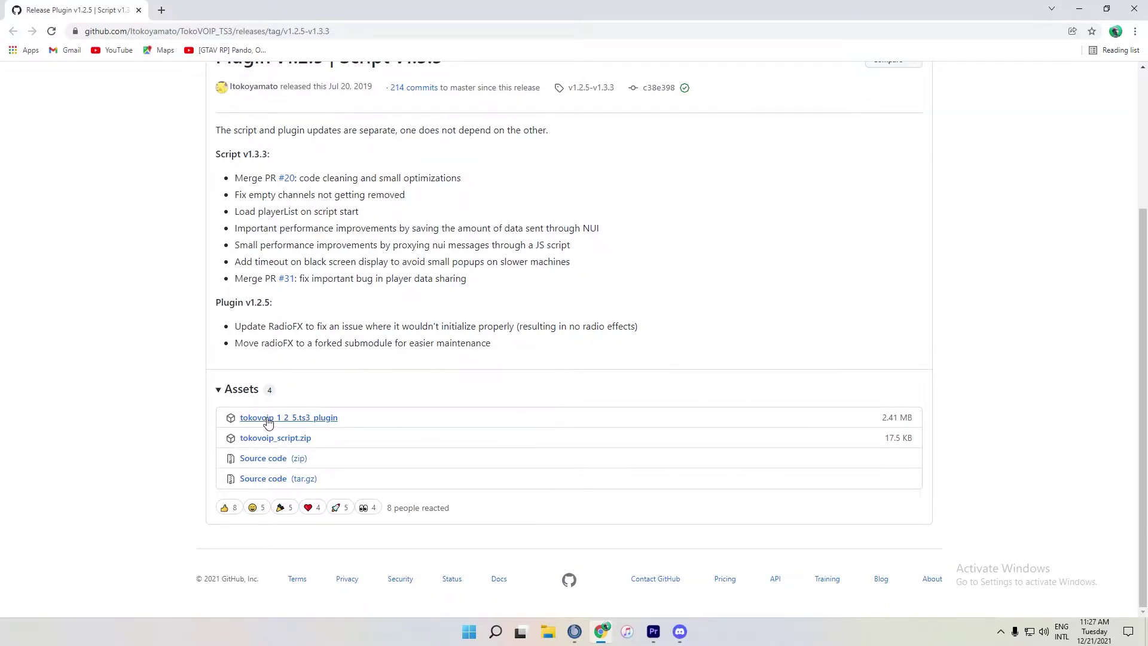
pyautogui.click(314, 419)
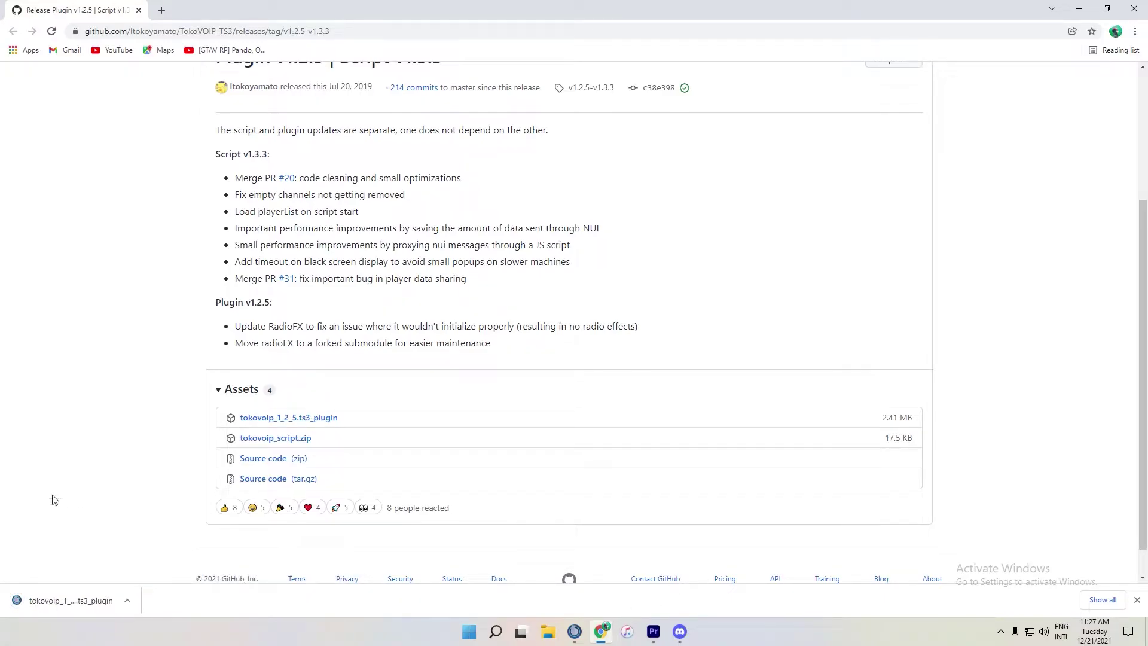
pyautogui.click(575, 632)
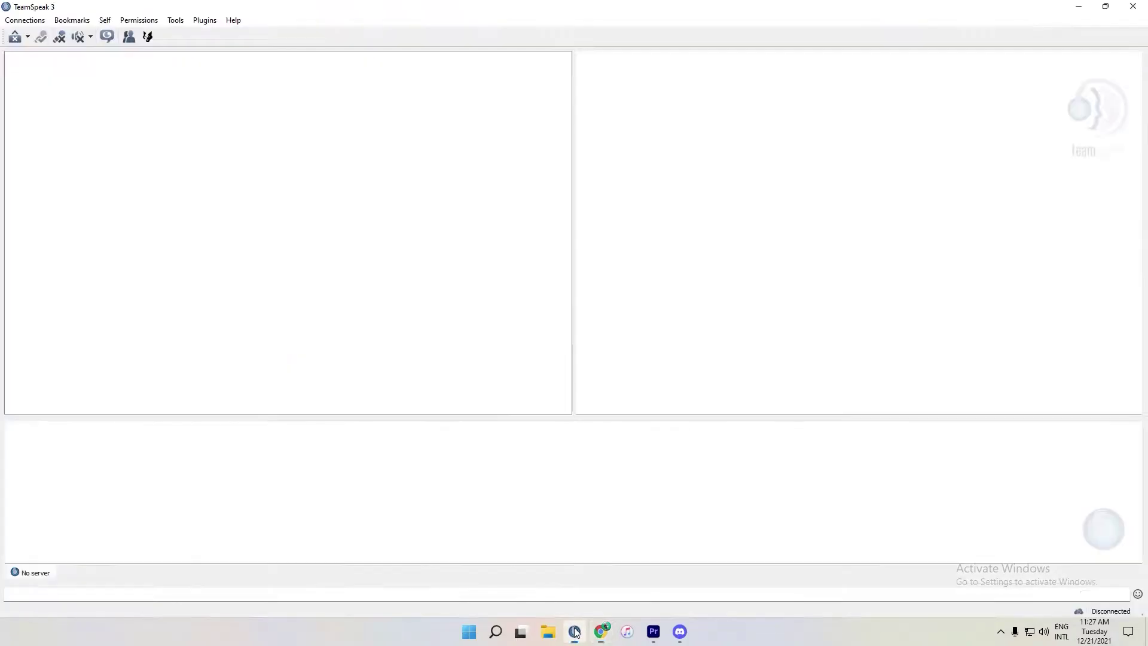
pyautogui.click(1108, 8)
pyautogui.rightClick(105, 606)
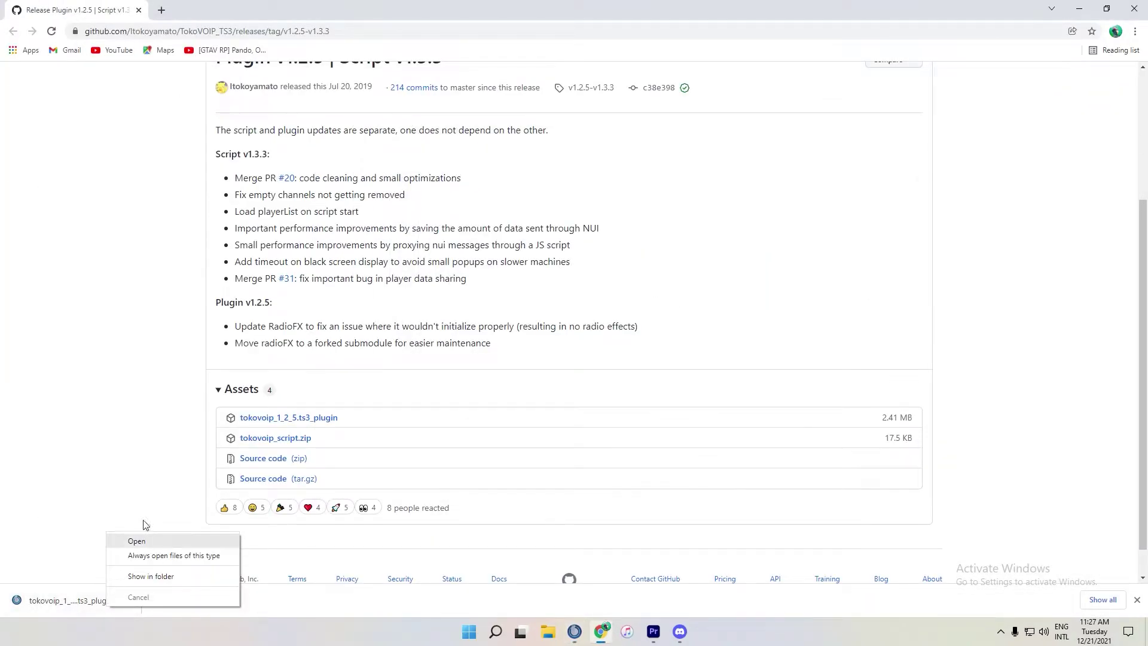
pyautogui.click(136, 542)
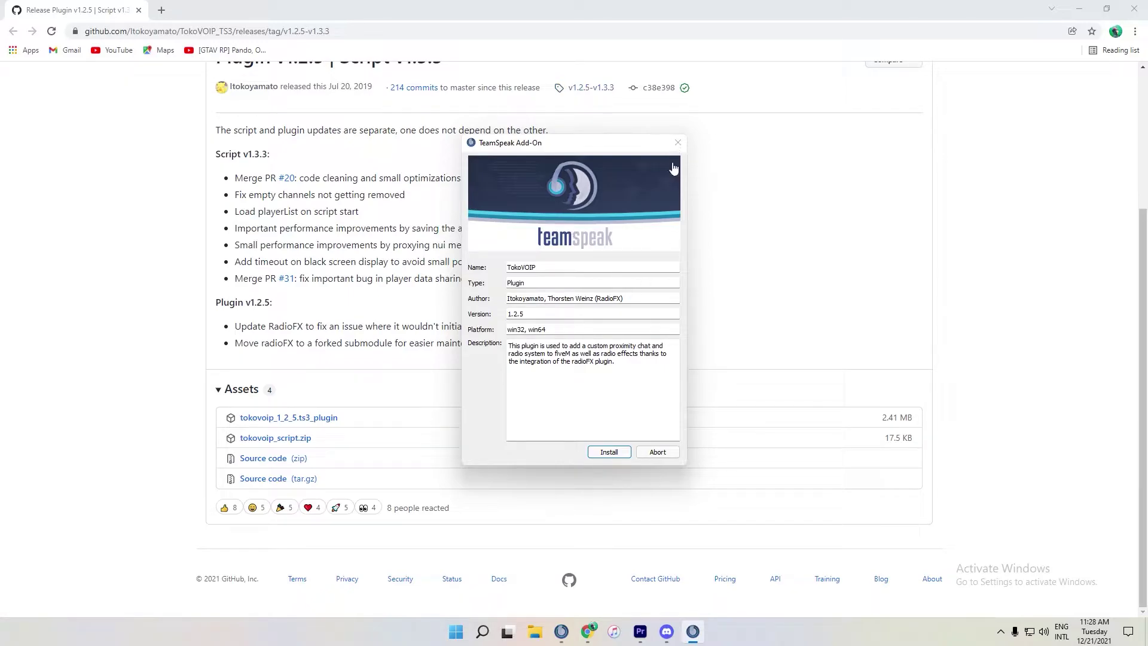
# Abort the TokoVOIP add-on install, confirm TokoVoip with Radio FX under Plugins, then close TeamSpeak.
pyautogui.click(664, 452)
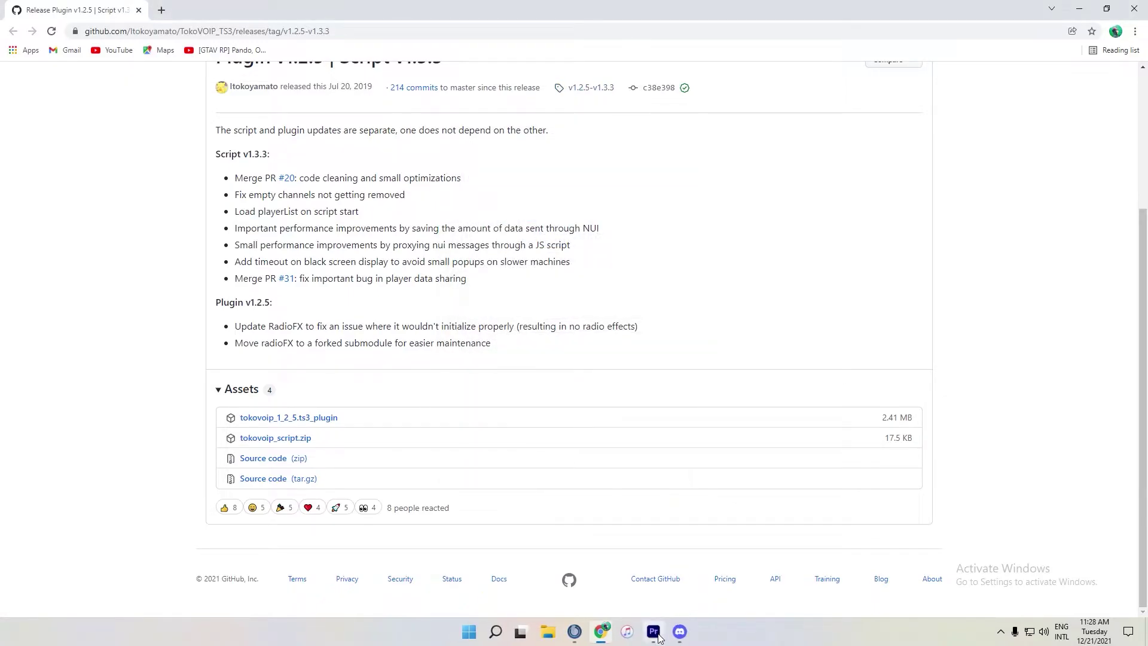
pyautogui.click(623, 161)
pyautogui.moveTo(649, 179)
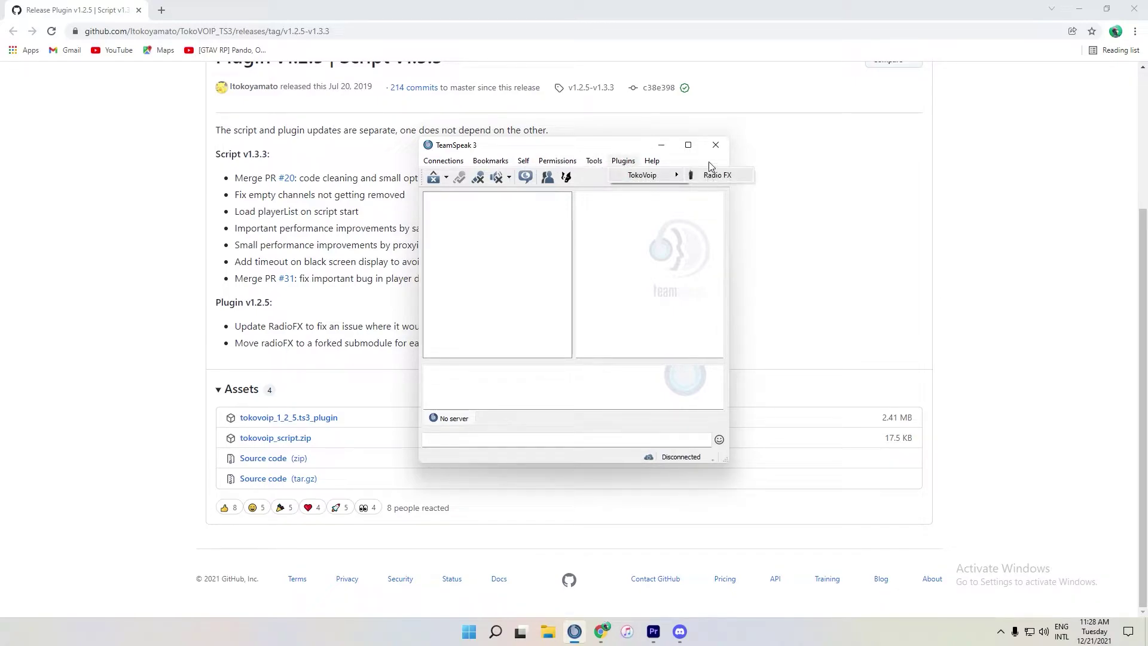
pyautogui.click(520, 152)
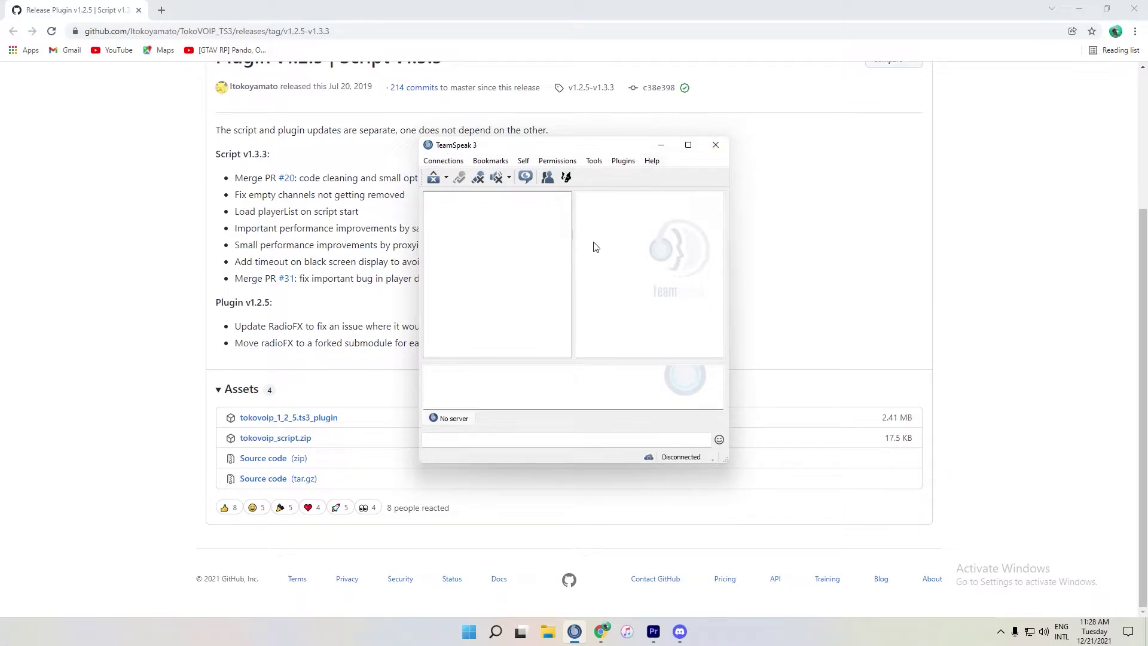
pyautogui.click(689, 145)
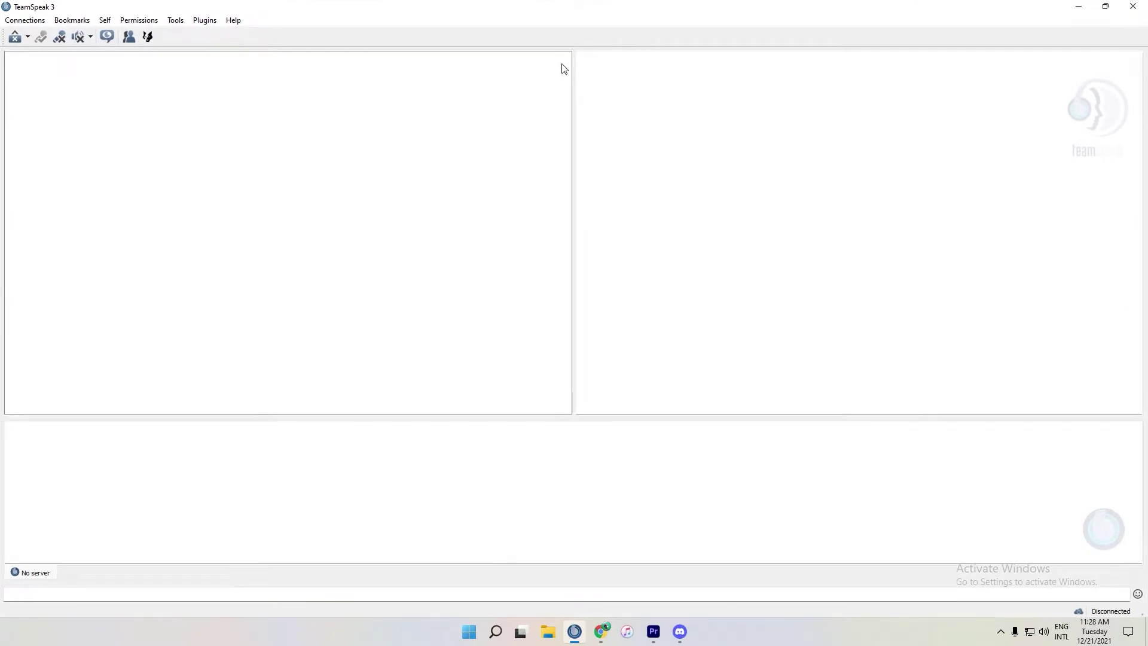
pyautogui.click(1133, 7)
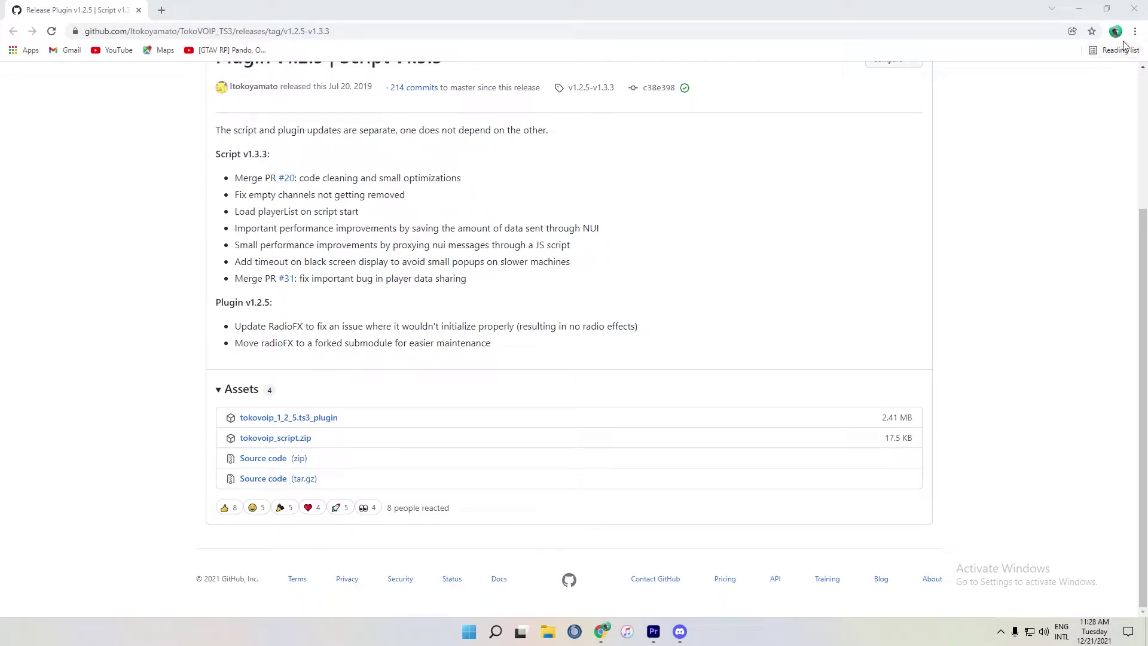
# Close Chrome and scroll through the SLK CLUB information-rules channel's rules and links.
pyautogui.click(1135, 6)
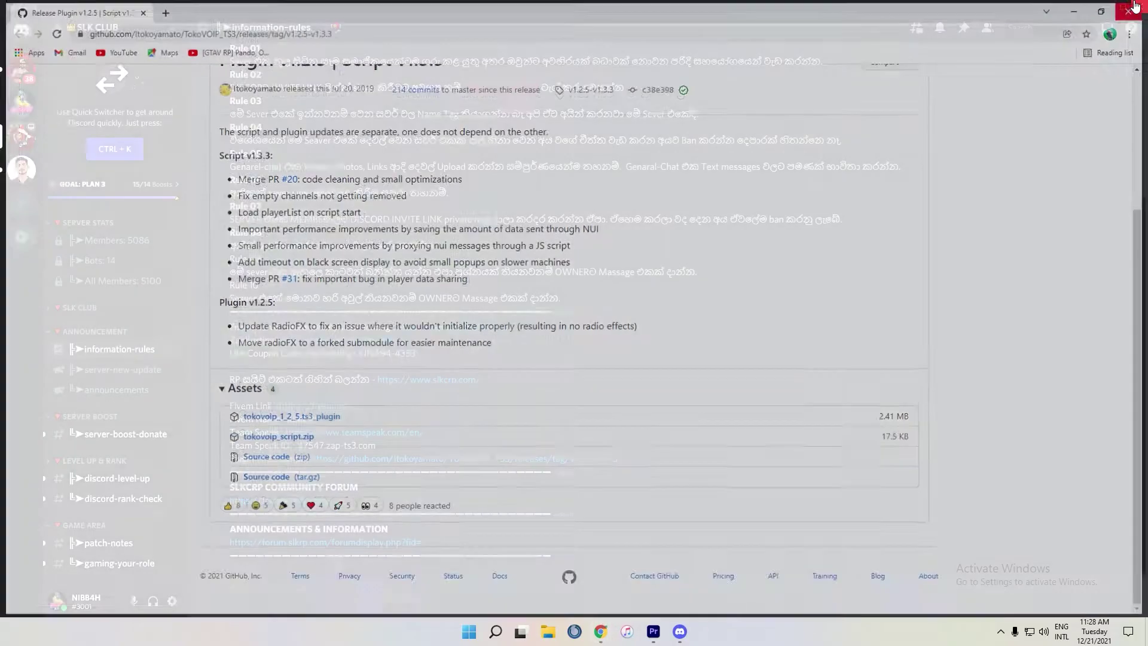
pyautogui.scroll(3, 711, 175)
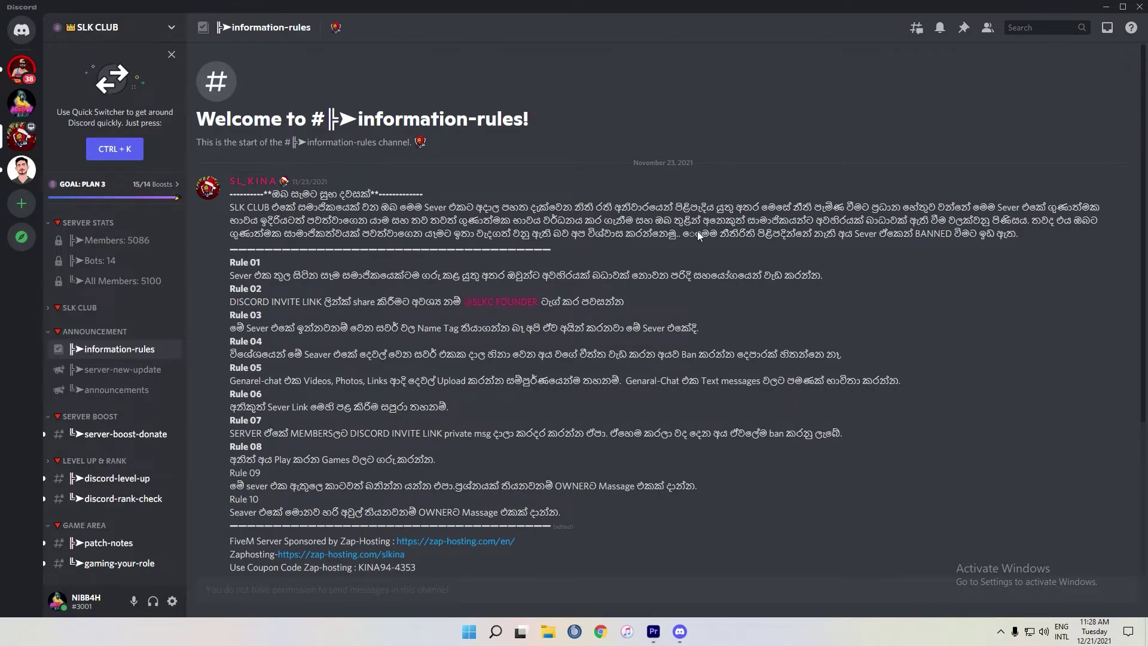
pyautogui.scroll(-3, 697, 231)
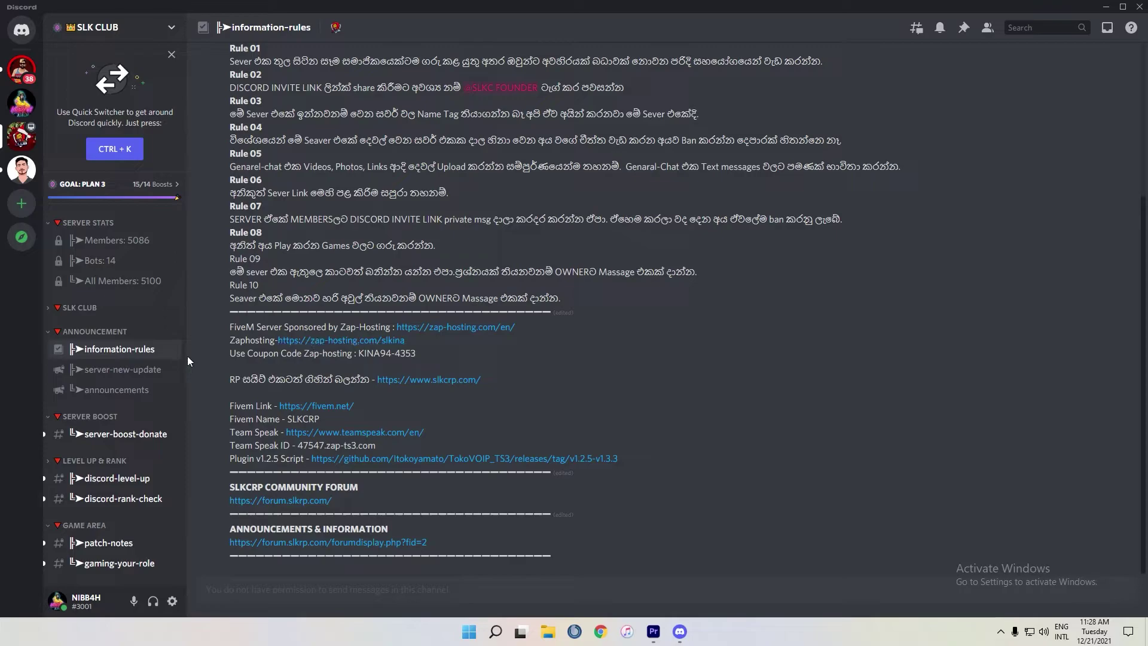
pyautogui.scroll(-5, 184, 242)
pyautogui.scroll(5, 199, 321)
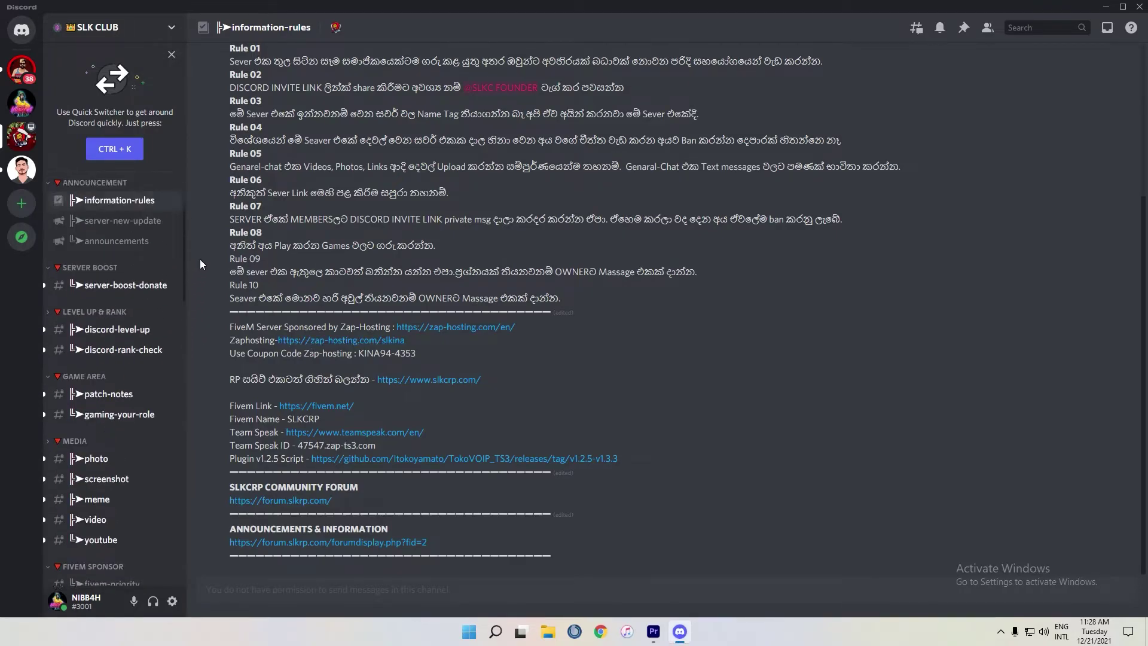
pyautogui.scroll(1, 206, 249)
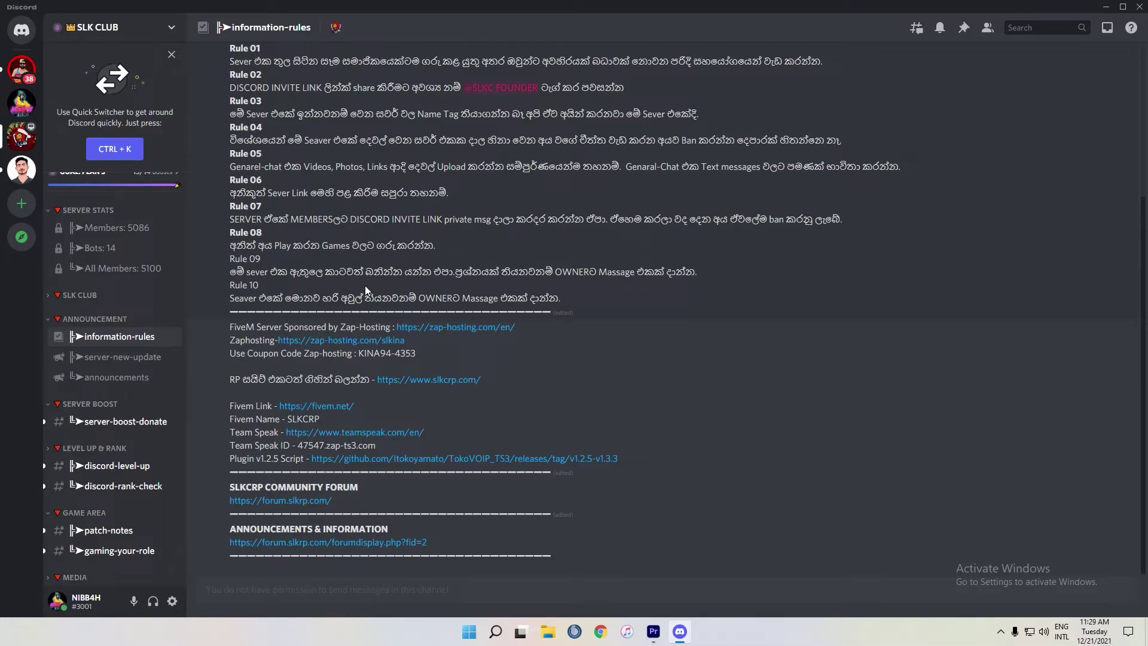
pyautogui.scroll(1, 366, 290)
pyautogui.scroll(2, 365, 285)
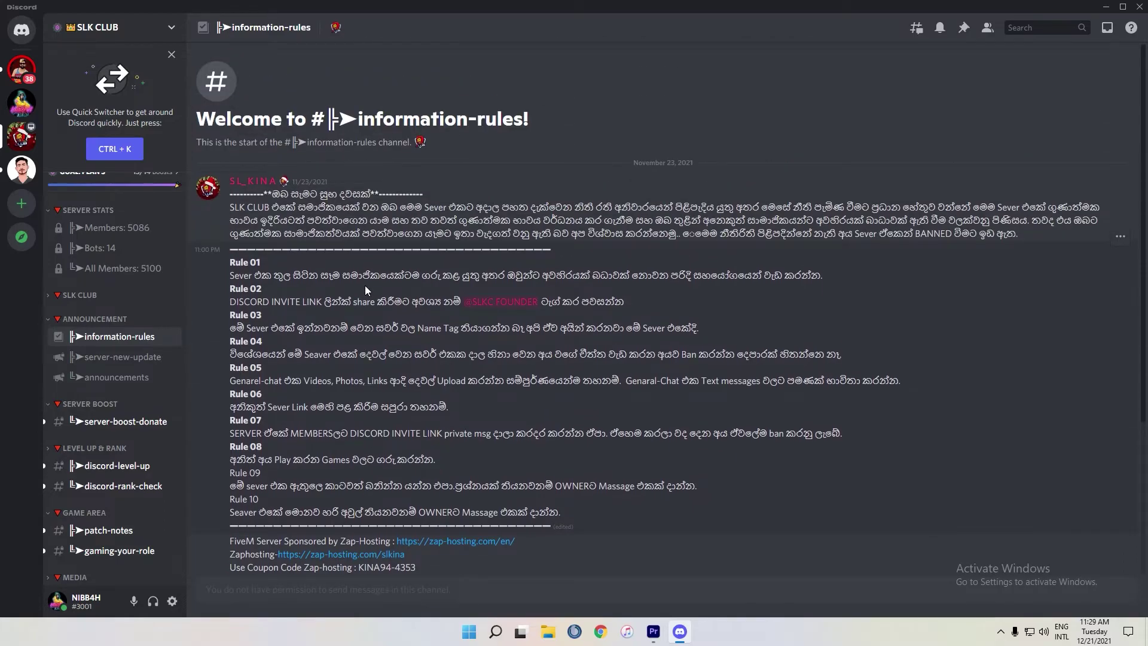
pyautogui.scroll(-4, 371, 284)
pyautogui.scroll(3, 377, 283)
pyautogui.scroll(-3, 165, 334)
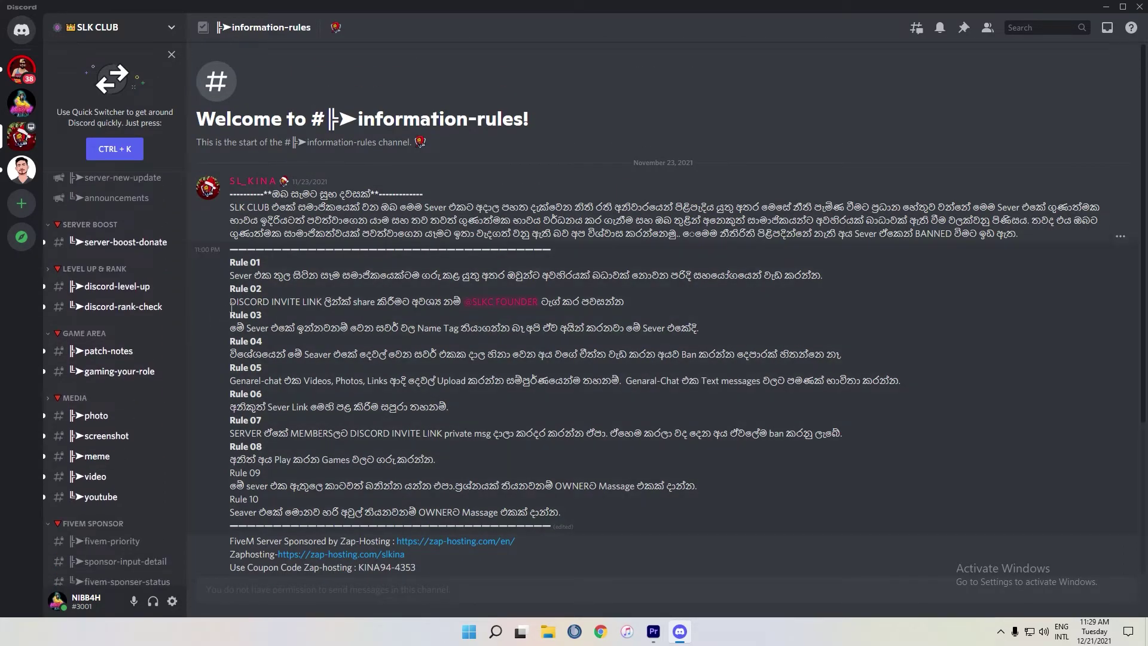
pyautogui.scroll(3, 135, 343)
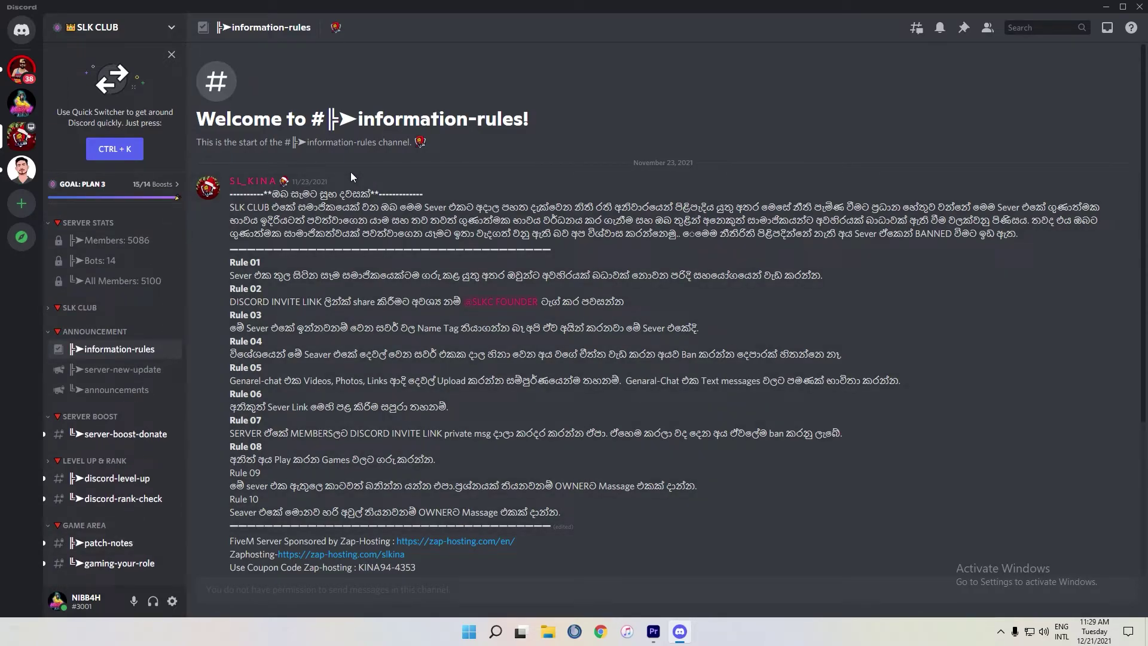
pyautogui.scroll(-2, 184, 329)
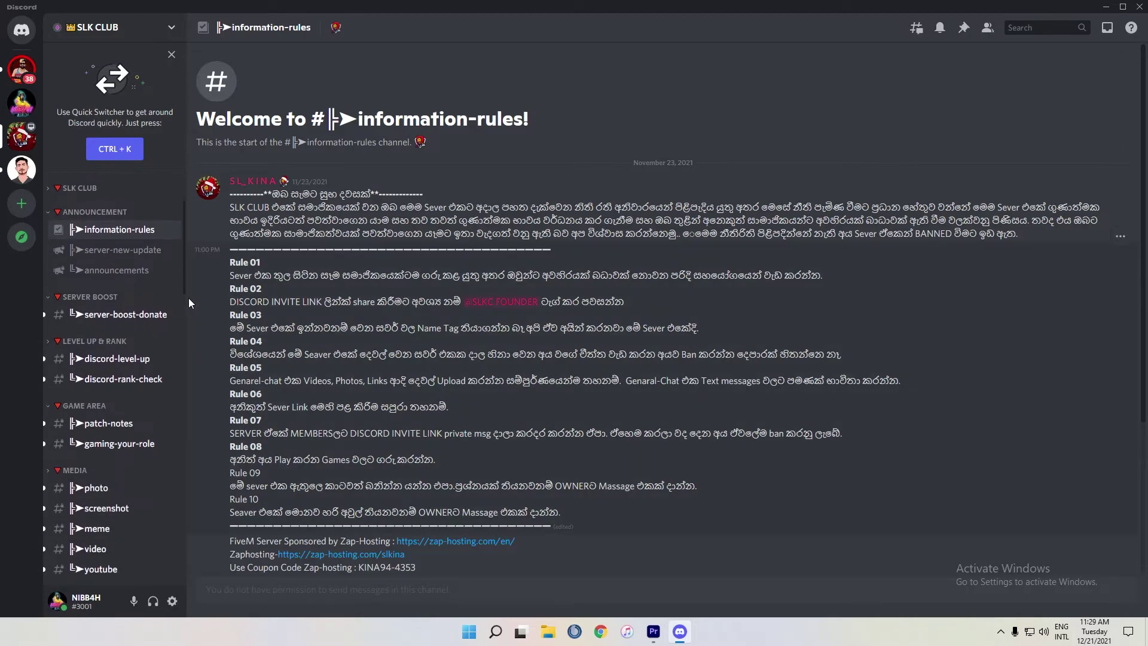
pyautogui.scroll(2, 184, 281)
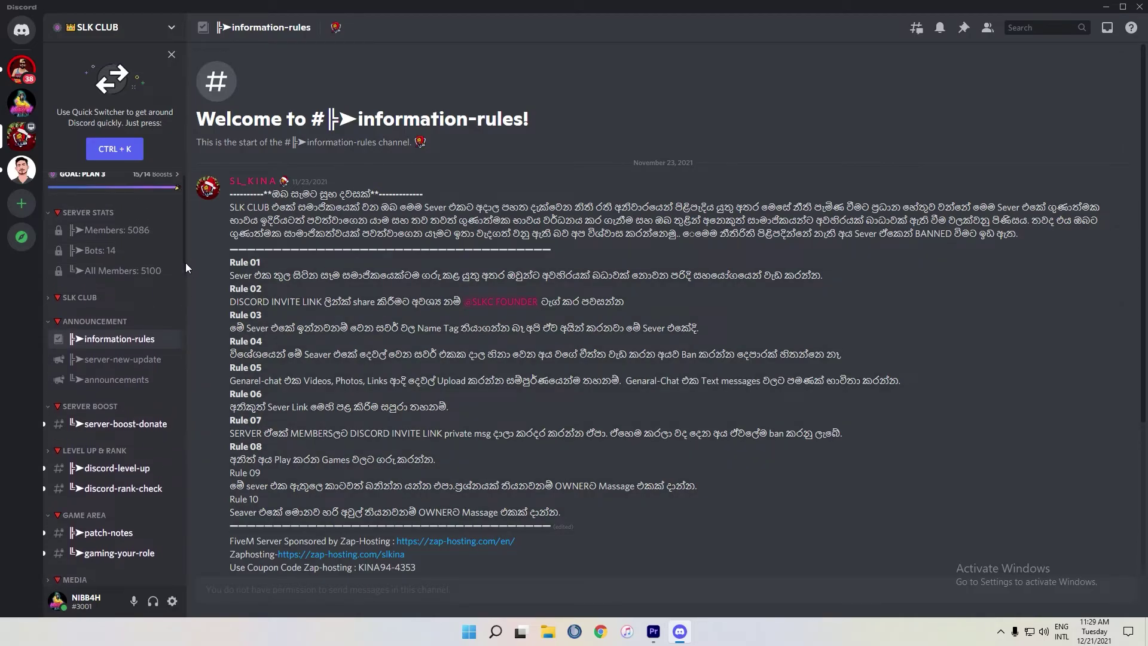
pyautogui.scroll(-1, 185, 220)
pyautogui.scroll(1, 184, 218)
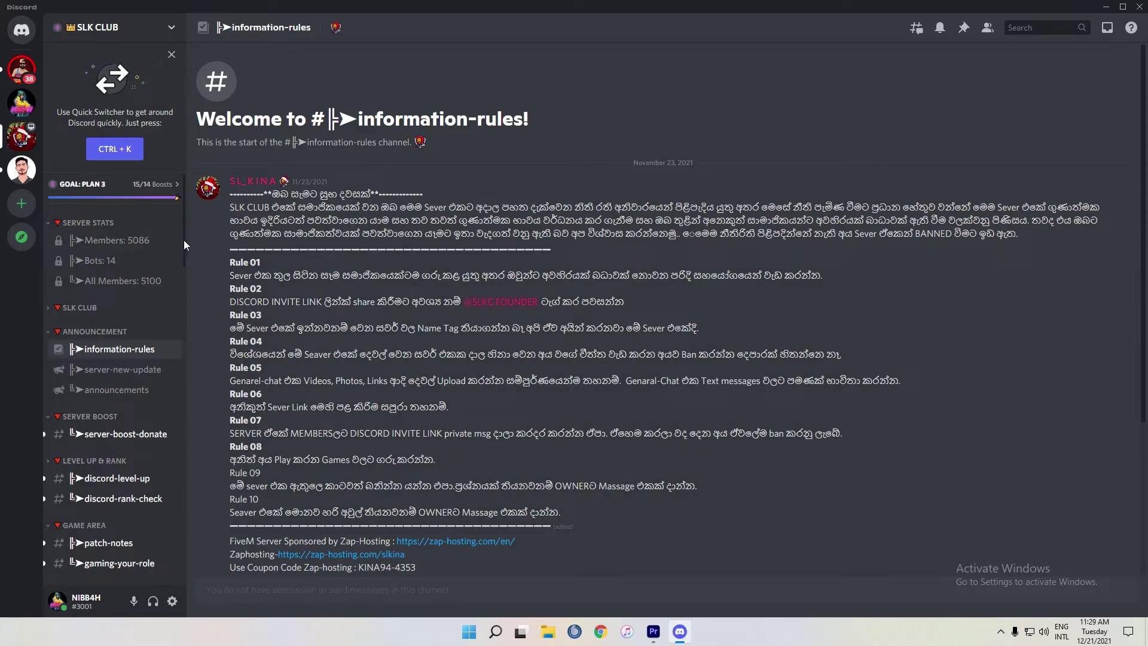
pyautogui.moveTo(184, 221); pyautogui.dragTo(174, 306)
pyautogui.scroll(-1, 156, 307)
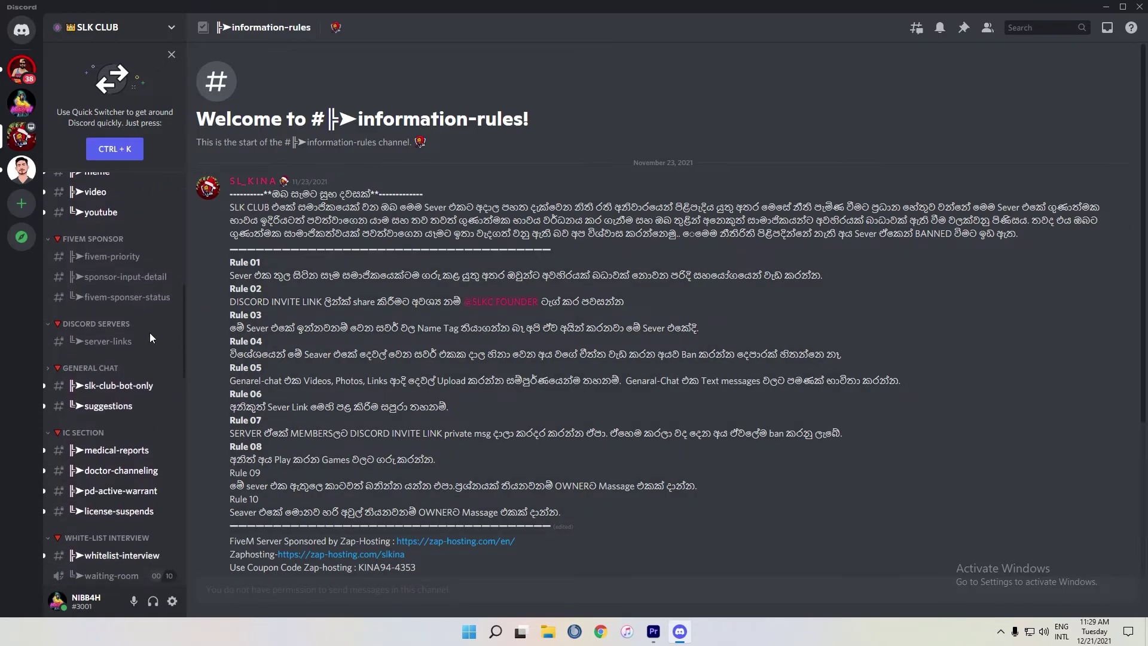
pyautogui.scroll(8, 149, 332)
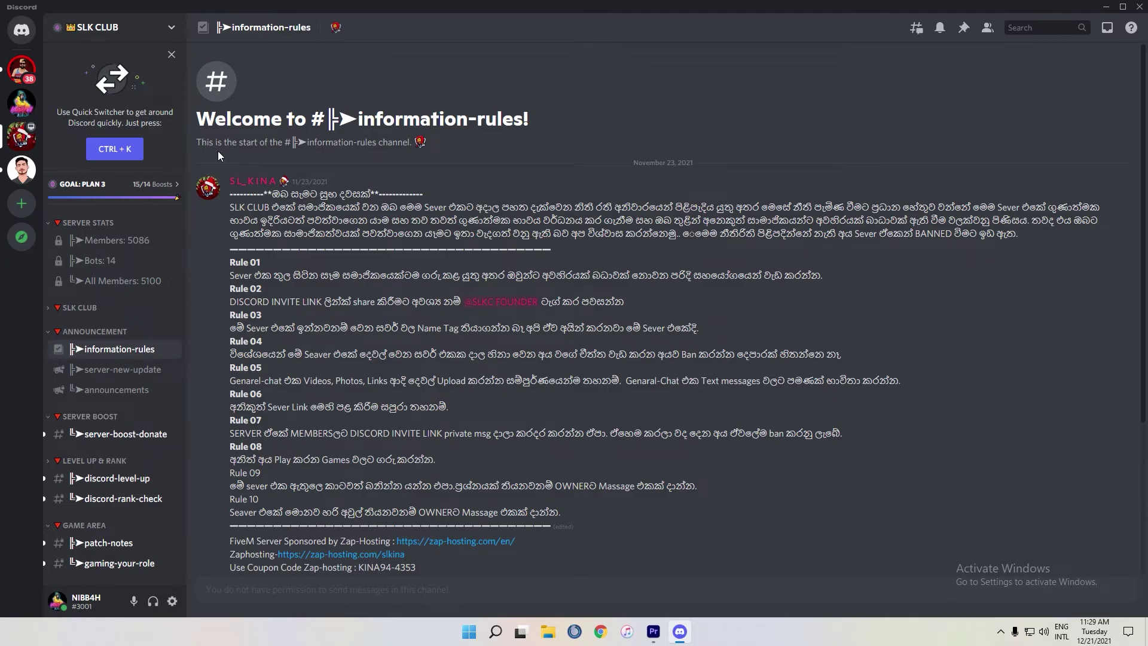